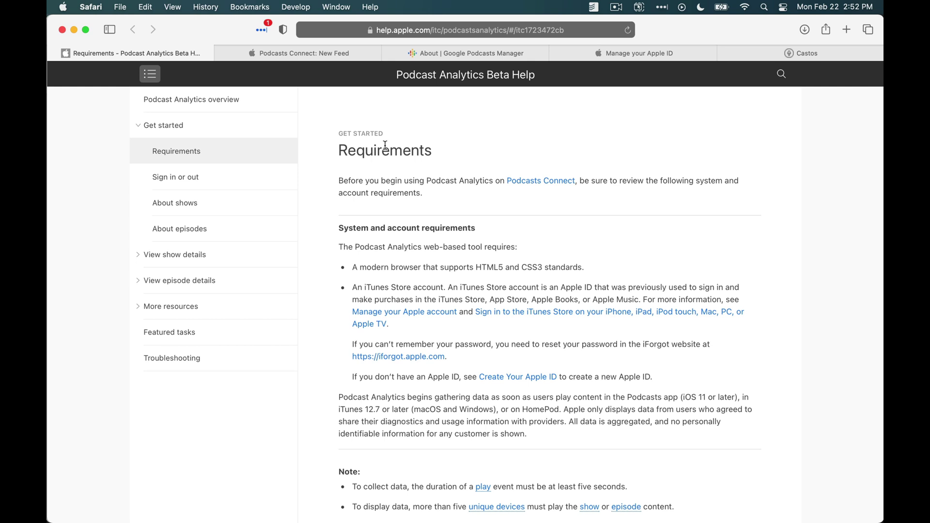
- Look over the Podcast Analytics Requirements help page, then switch to the Manage your Apple ID page
{"action": "scroll", "coordinate": [382, 218], "scroll_direction": "down", "scroll_amount": 5}
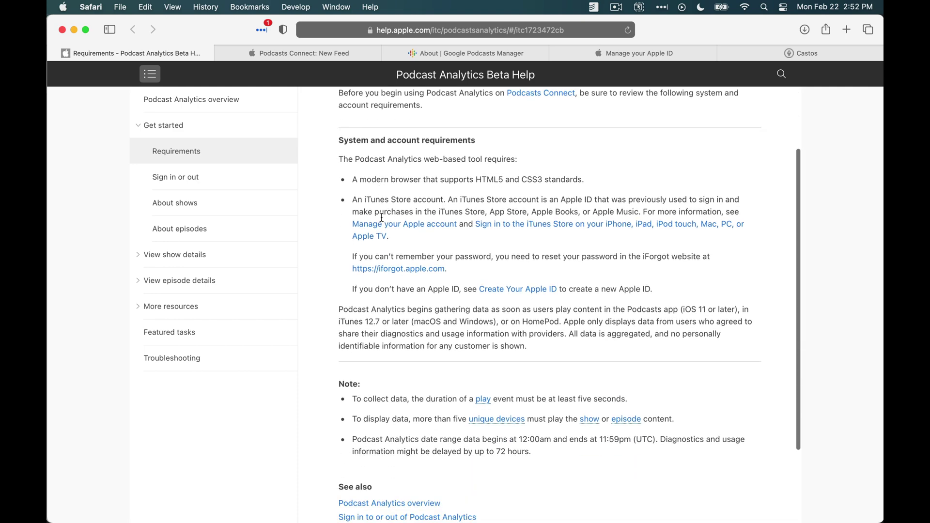
{"action": "scroll", "coordinate": [381, 218], "scroll_direction": "up", "scroll_amount": 5}
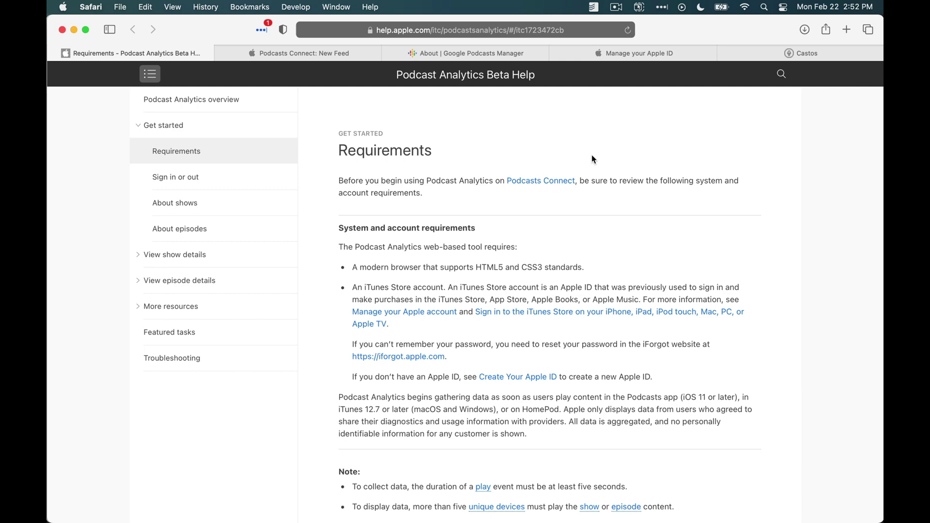
{"action": "left_click", "coordinate": [630, 54]}
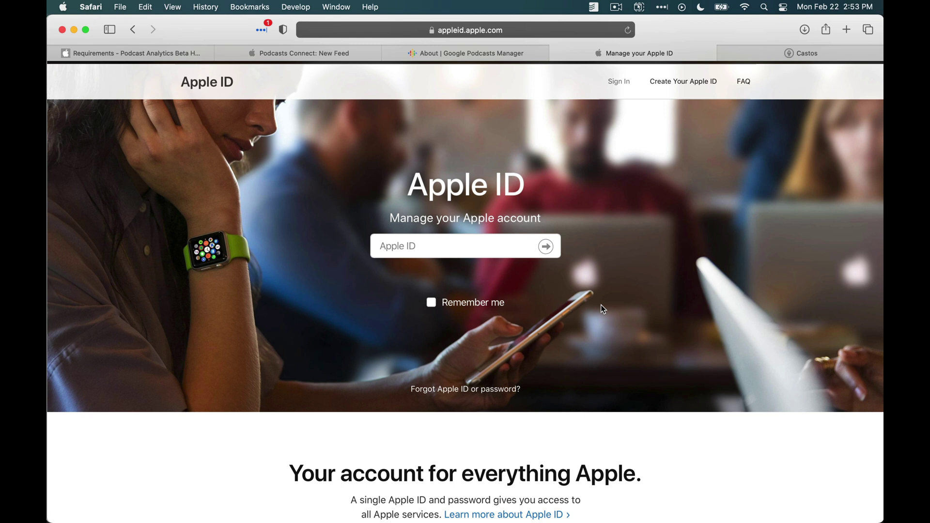
- Scroll down the Apple ID sign-in page to the Create your Apple ID link
{"action": "scroll", "coordinate": [568, 398], "scroll_direction": "down", "scroll_amount": 5}
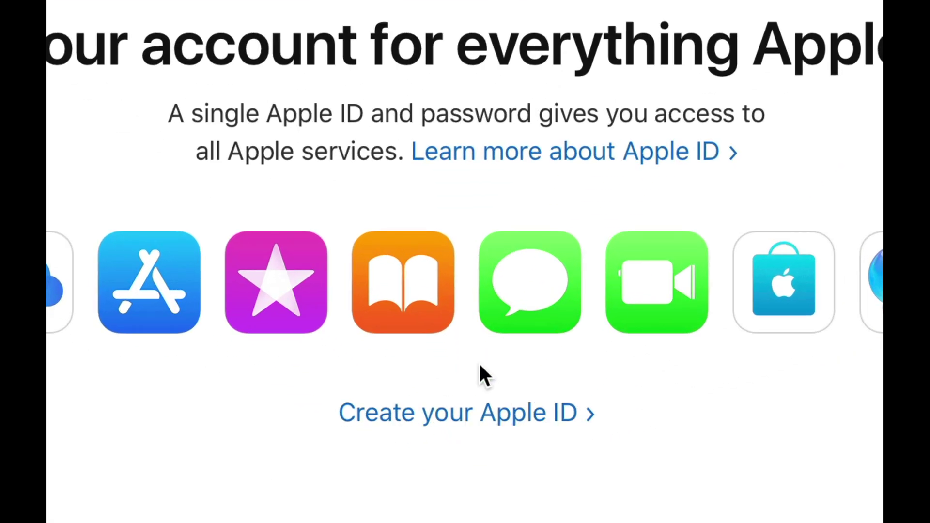
- Start a new Apple ID and skim the blank form down to the captcha and back up
{"action": "left_click", "coordinate": [480, 416]}
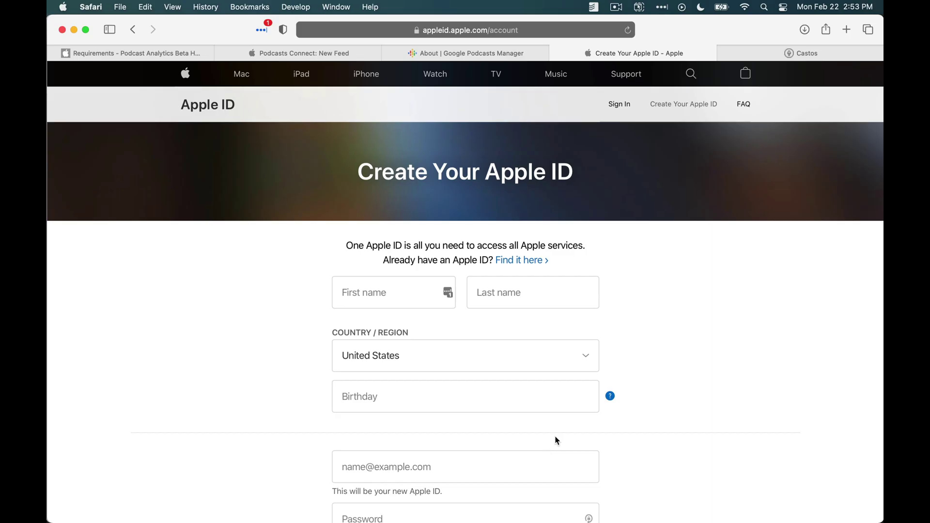
{"action": "scroll", "coordinate": [556, 437], "scroll_direction": "down", "scroll_amount": 5}
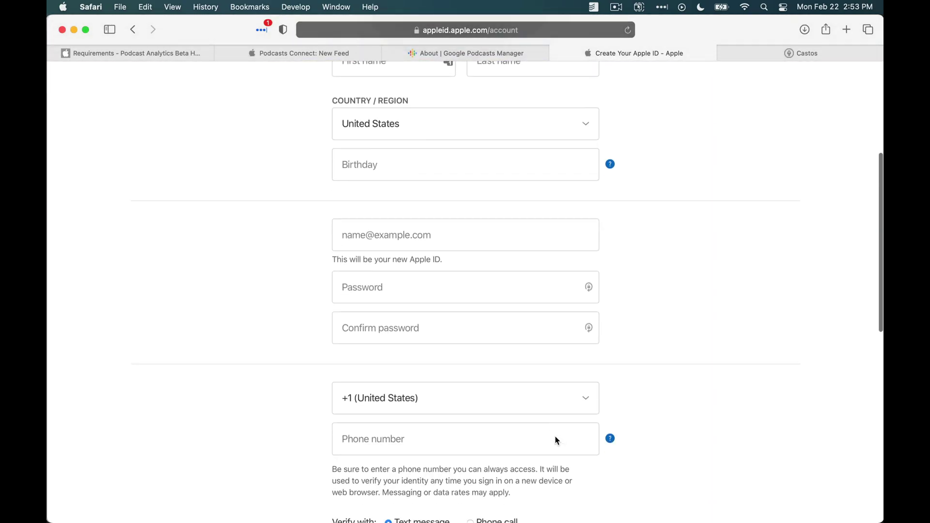
{"action": "scroll", "coordinate": [557, 440], "scroll_direction": "down", "scroll_amount": 7}
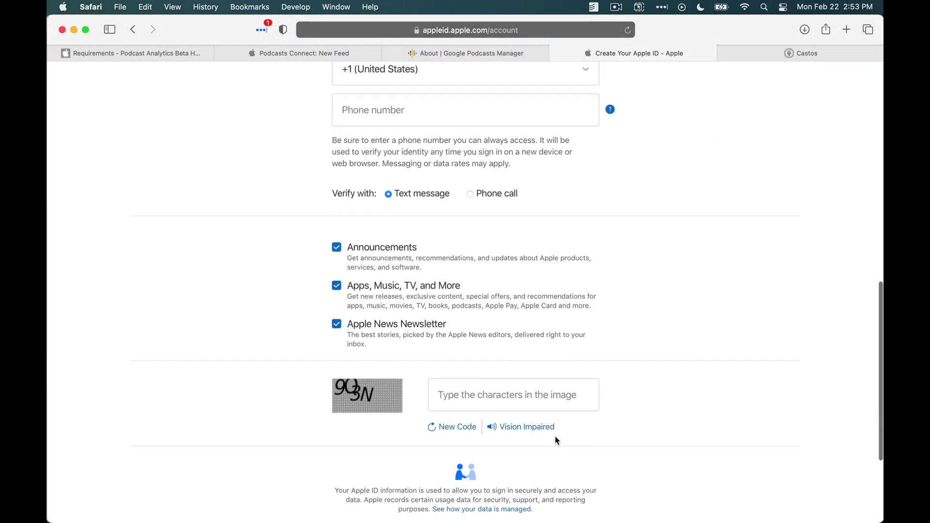
{"action": "scroll", "coordinate": [555, 436], "scroll_direction": "up", "scroll_amount": 15}
{"action": "scroll", "coordinate": [523, 466], "scroll_direction": "down", "scroll_amount": 1}
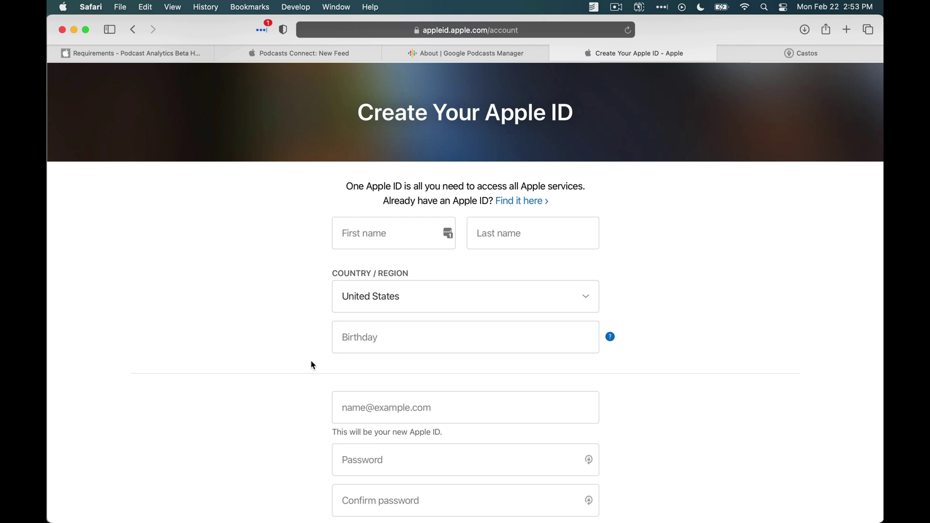
{"action": "scroll", "coordinate": [312, 366], "scroll_direction": "up", "scroll_amount": 3}
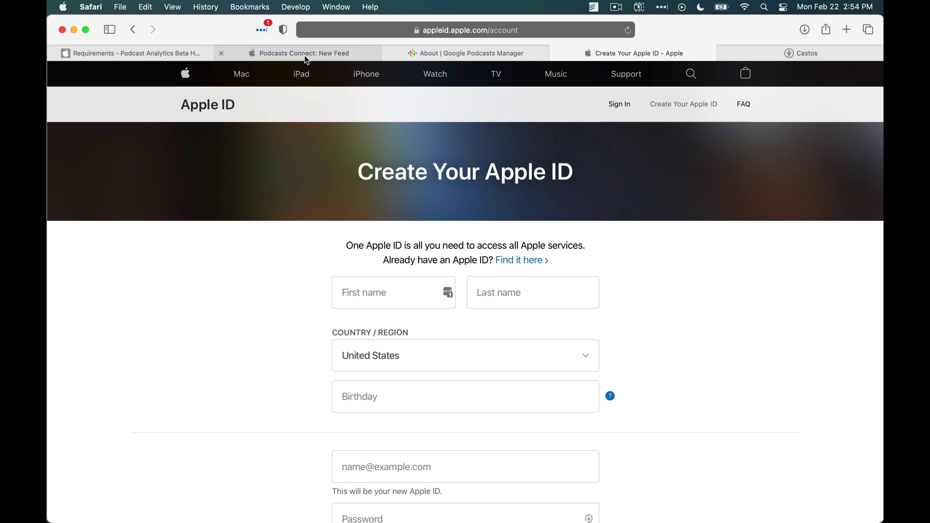
- Bring up the Podcasts Connect New Feed page, check its address, and focus the empty RSS Feed URL field
{"action": "left_click", "coordinate": [320, 55]}
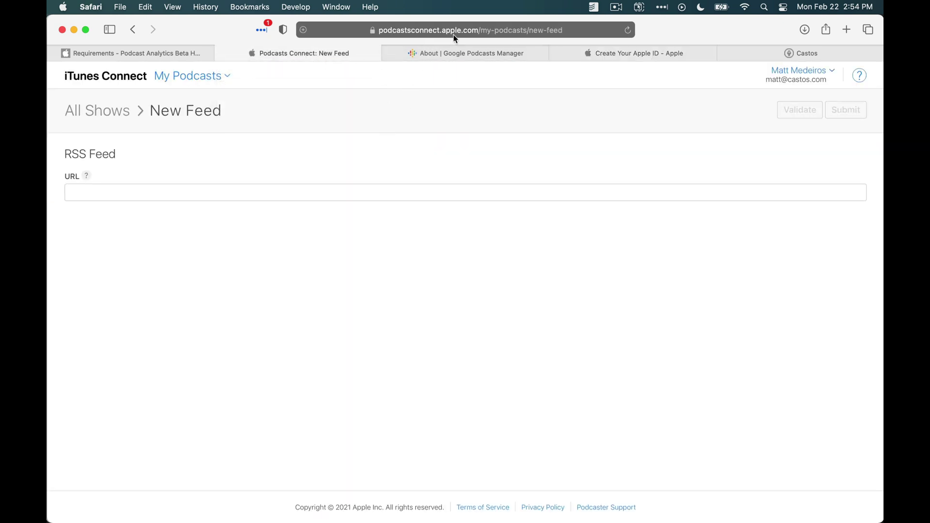
{"action": "left_click", "coordinate": [427, 33]}
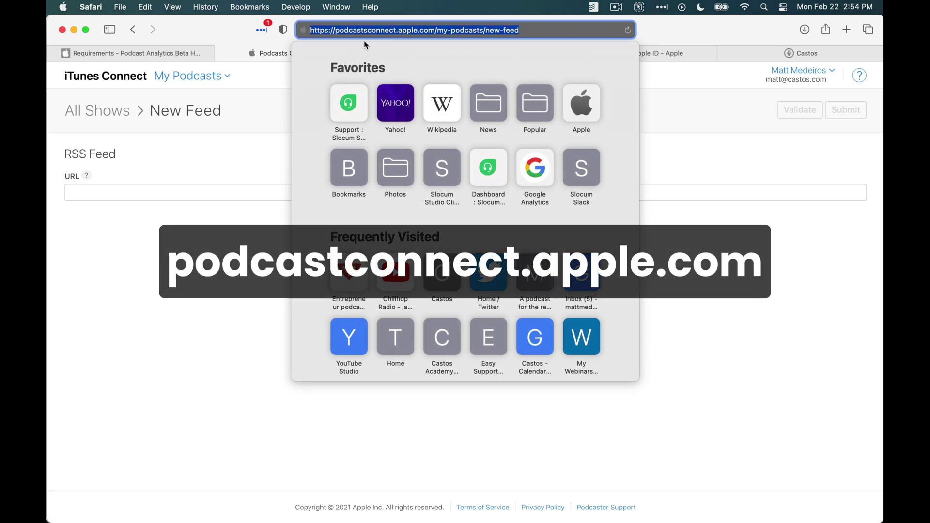
{"action": "left_click", "coordinate": [258, 133]}
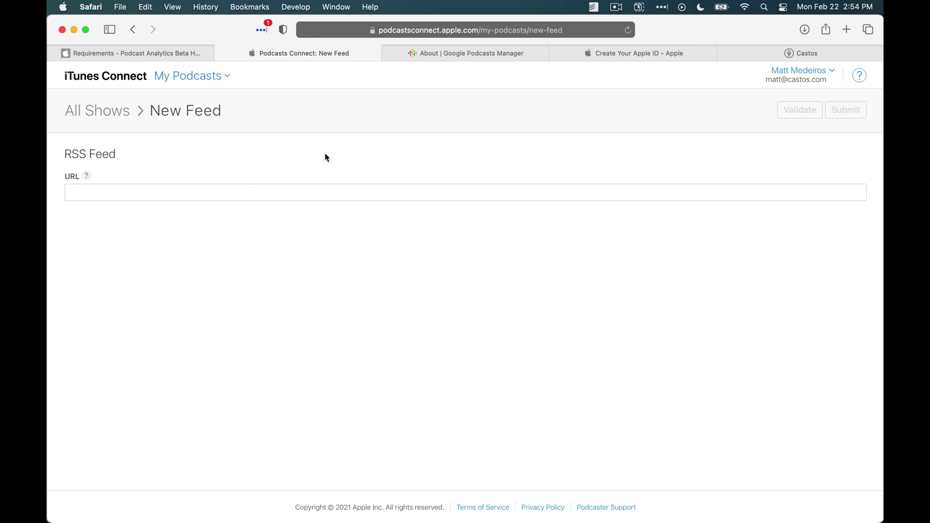
{"action": "left_click", "coordinate": [318, 194]}
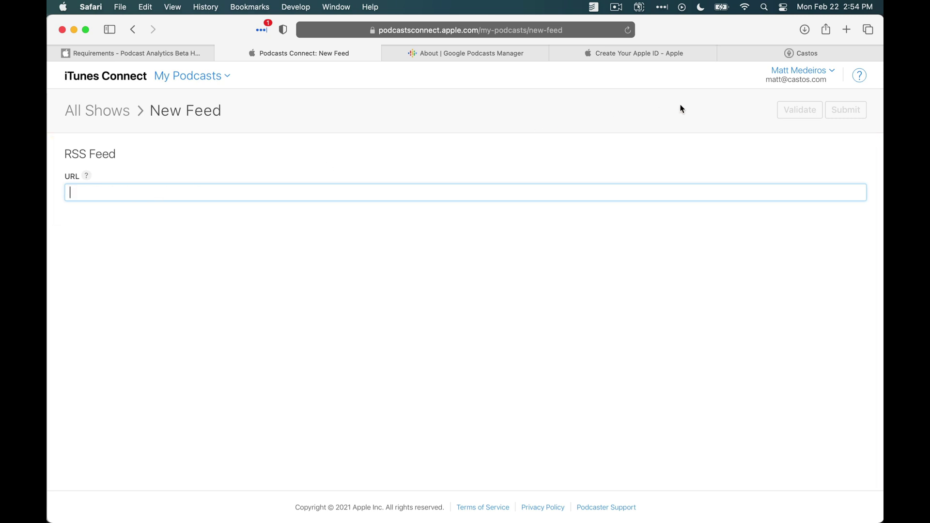
{"action": "left_click", "coordinate": [776, 52]}
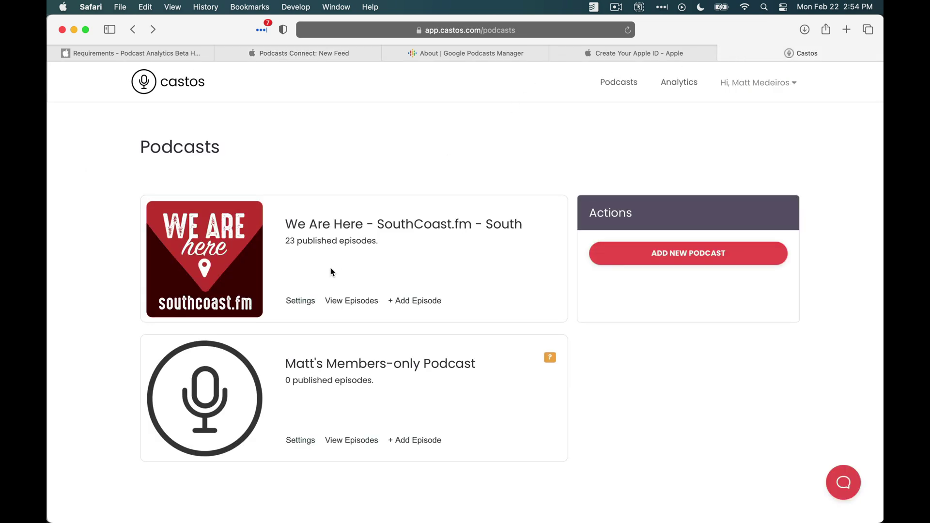
{"action": "left_click", "coordinate": [302, 301]}
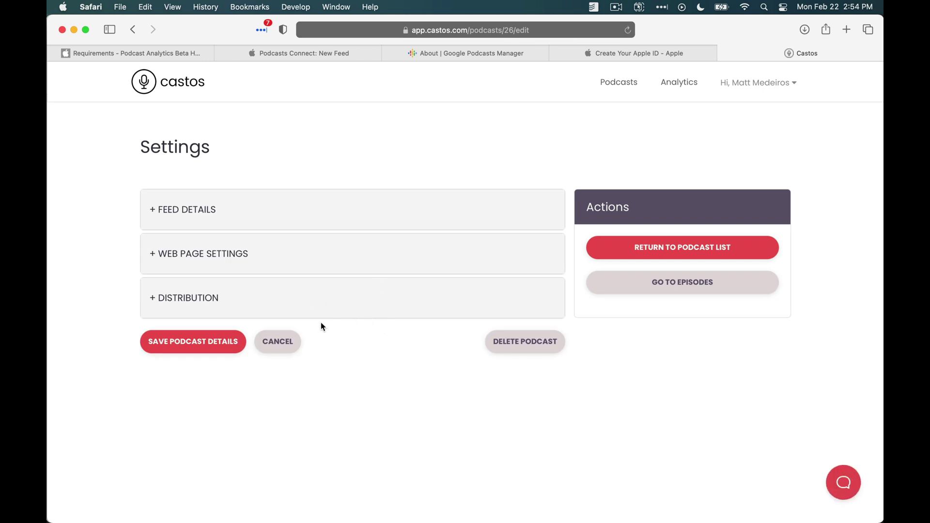
{"action": "scroll", "coordinate": [321, 327], "scroll_direction": "down", "scroll_amount": 2}
{"action": "left_click", "coordinate": [191, 249]}
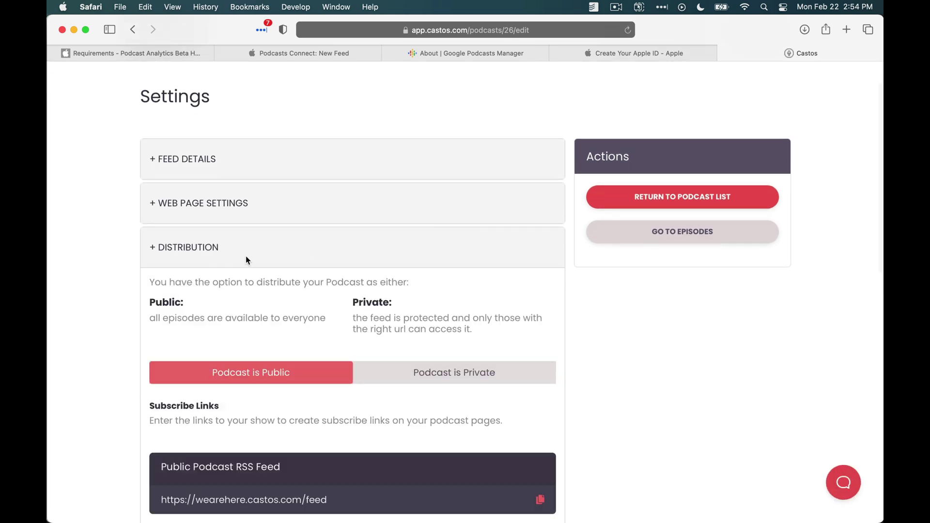
{"action": "scroll", "coordinate": [277, 257], "scroll_direction": "down", "scroll_amount": 3}
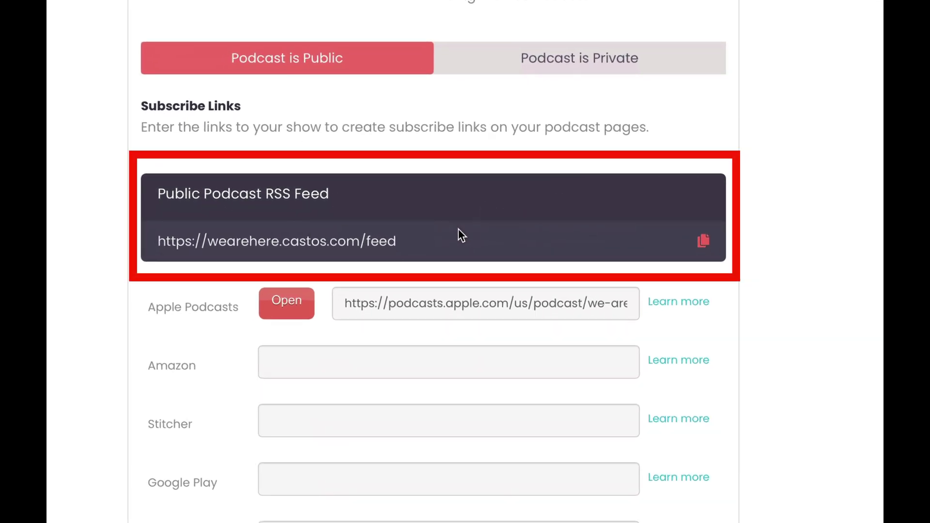
{"action": "left_click", "coordinate": [704, 241]}
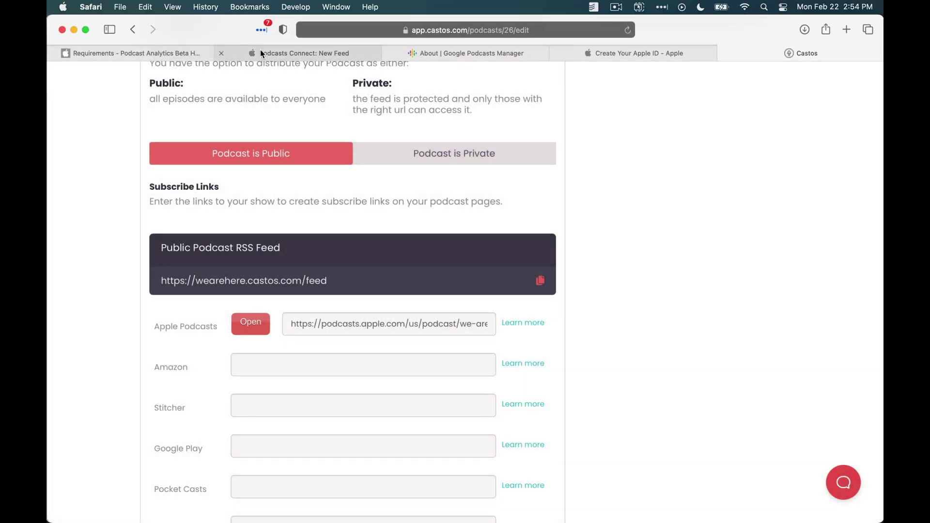
- Paste the Castos feed URL into the New Feed URL field, then clear it out again
{"action": "left_click", "coordinate": [267, 43]}
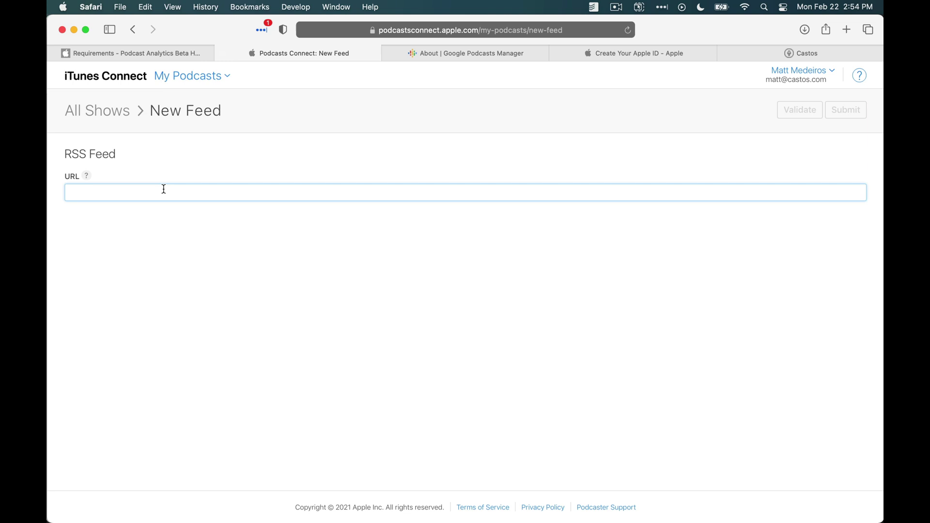
{"action": "key", "text": "super+v"}
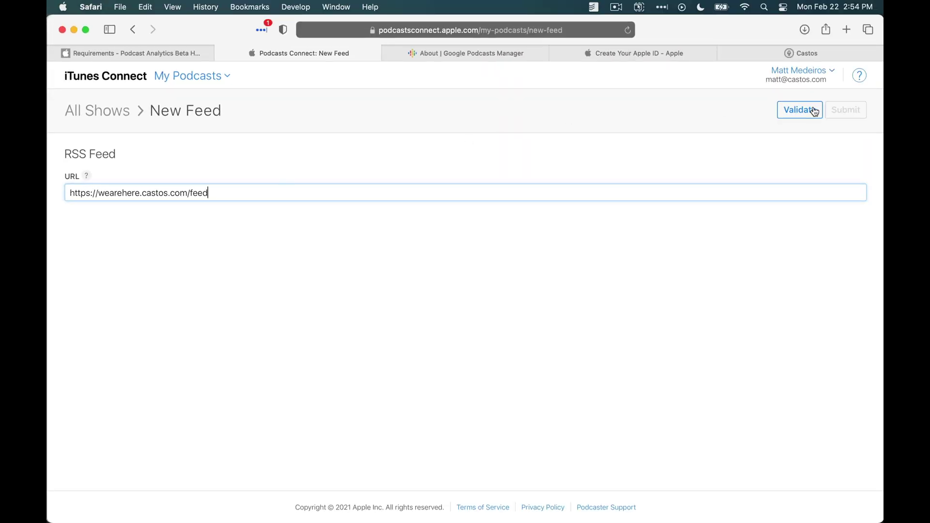
{"action": "key", "text": "super+a"}
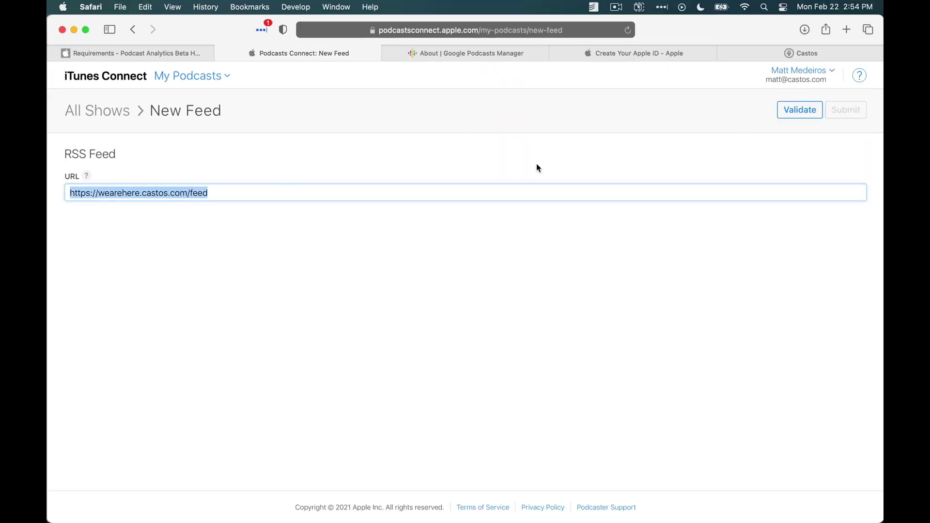
{"action": "key", "text": "BackSpace"}
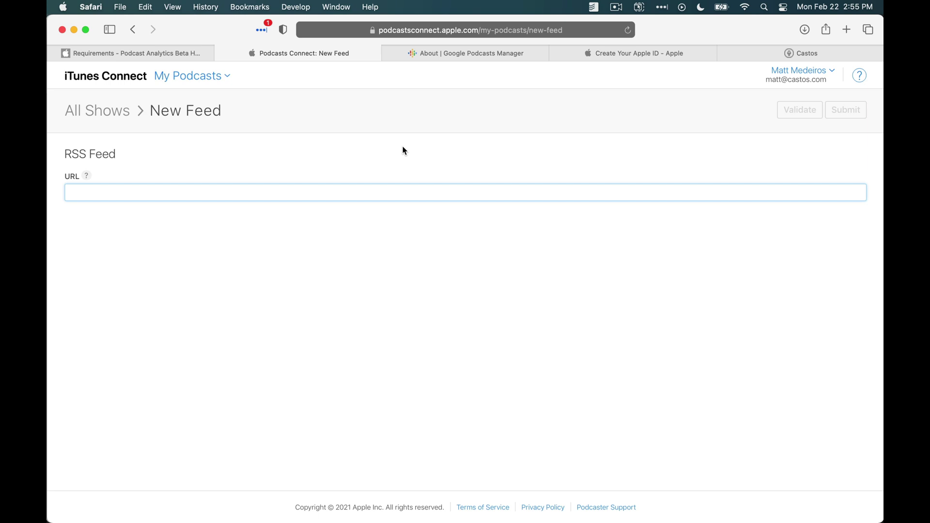
- Sign in to Google Podcasts Manager with the saved Google account to reach the Add Feed page
{"action": "left_click", "coordinate": [461, 54]}
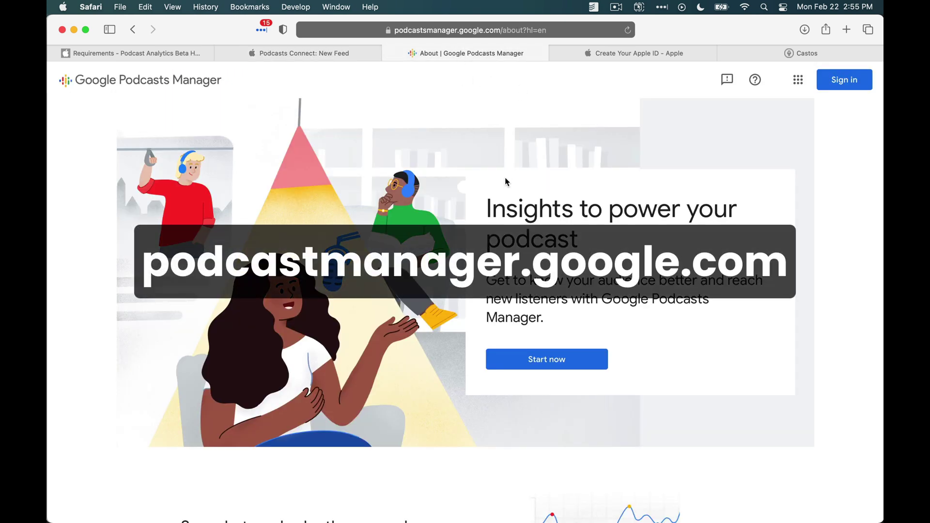
{"action": "scroll", "coordinate": [519, 115], "scroll_direction": "down", "scroll_amount": 3}
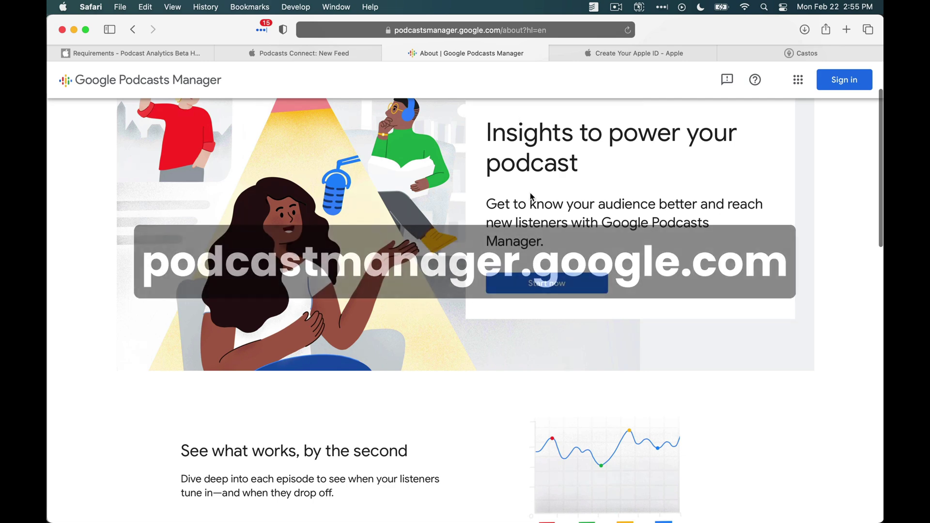
{"action": "scroll", "coordinate": [529, 209], "scroll_direction": "up", "scroll_amount": 3}
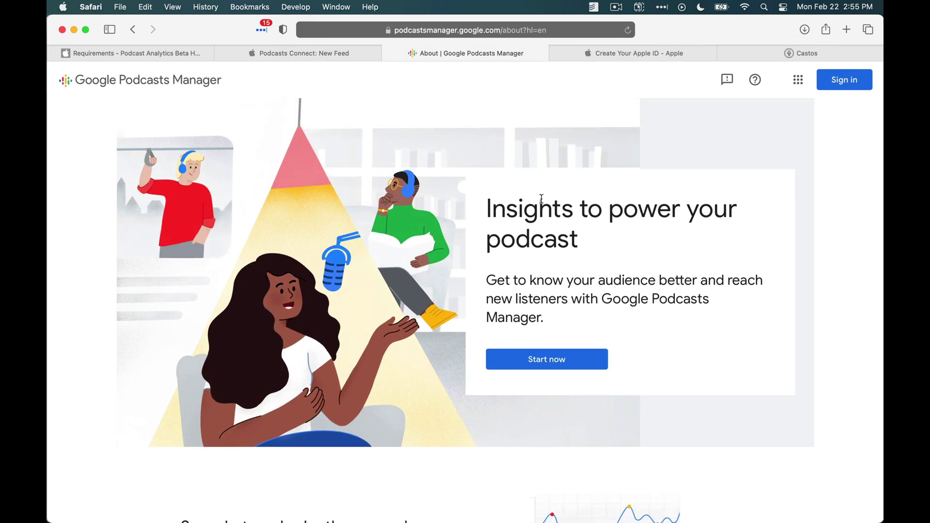
{"action": "left_click", "coordinate": [564, 361]}
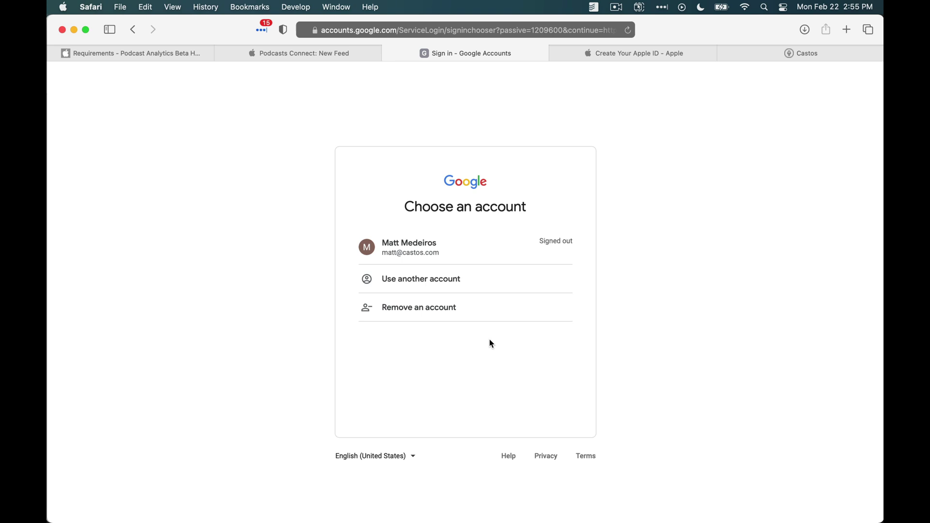
{"action": "left_click", "coordinate": [432, 260]}
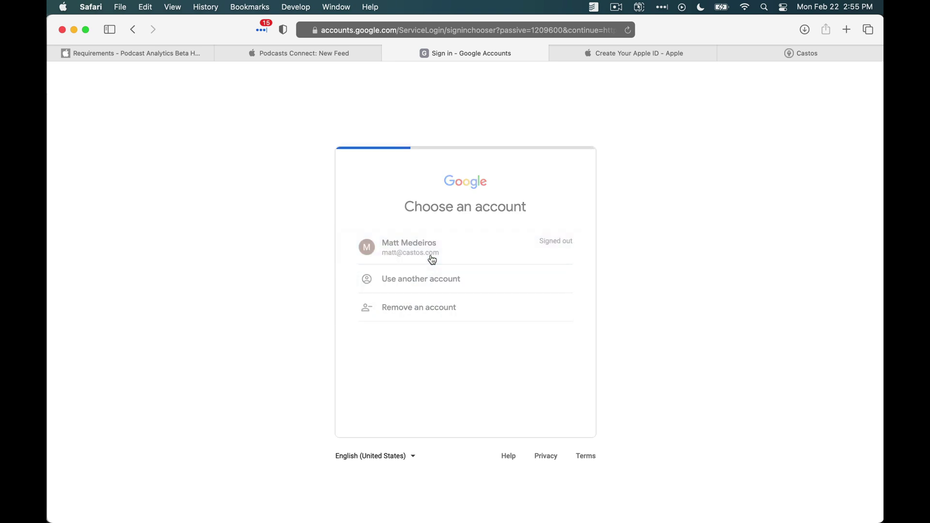
{"action": "left_click", "coordinate": [551, 357]}
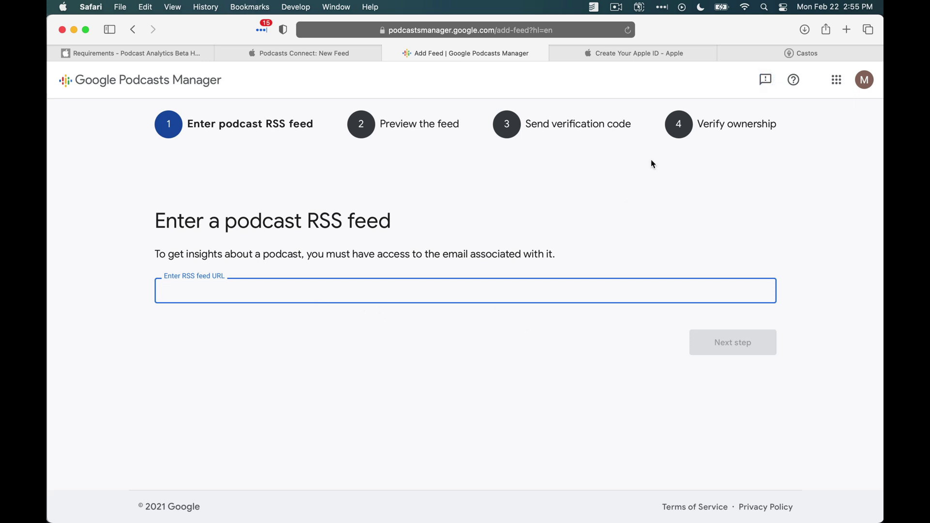
{"action": "left_click", "coordinate": [751, 47]}
{"action": "scroll", "coordinate": [403, 241], "scroll_direction": "up", "scroll_amount": 1}
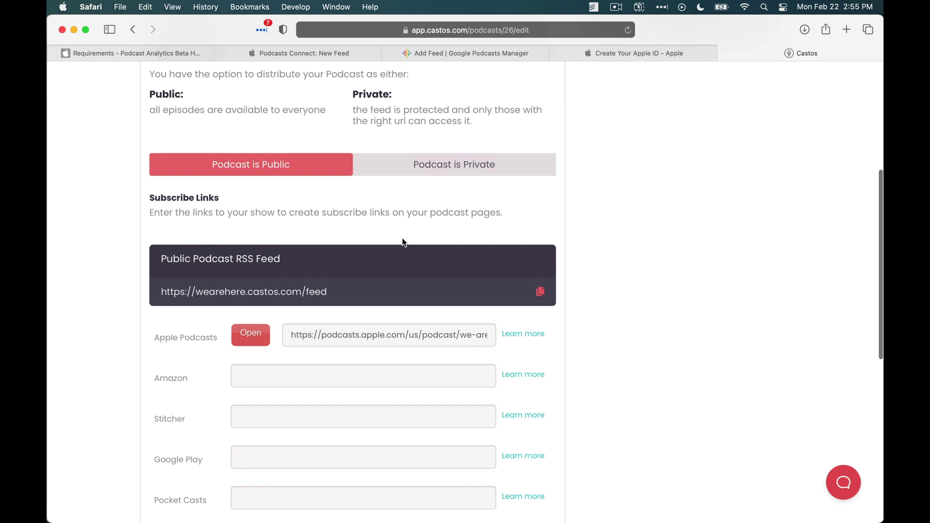
{"action": "left_click", "coordinate": [539, 294]}
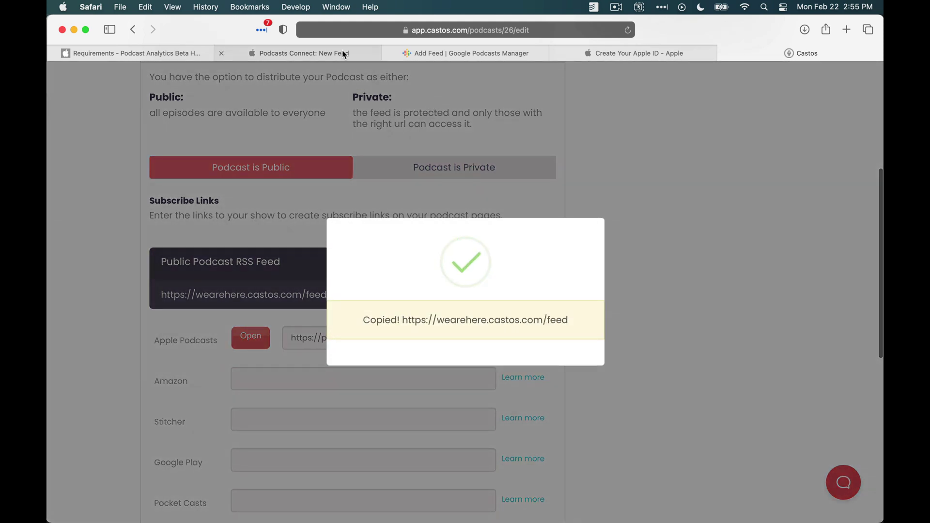
{"action": "left_click", "coordinate": [442, 56]}
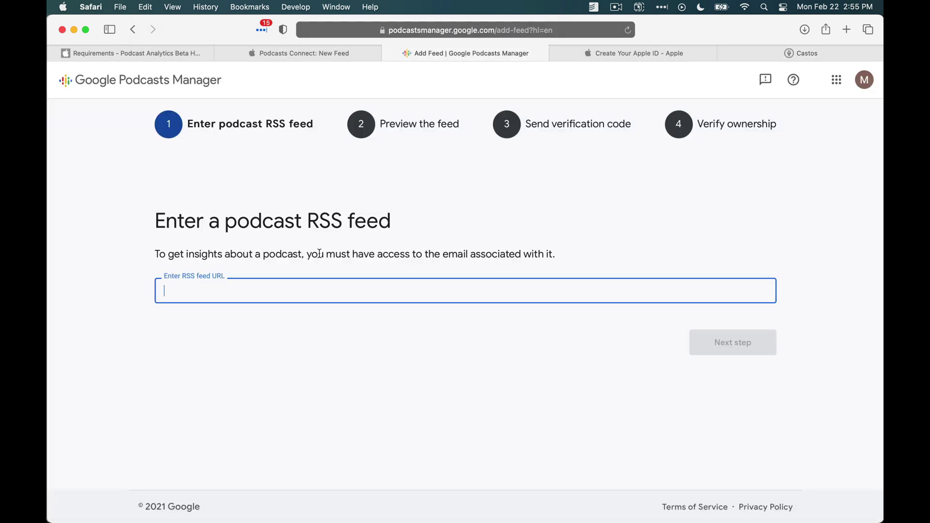
{"action": "key", "text": "super+v"}
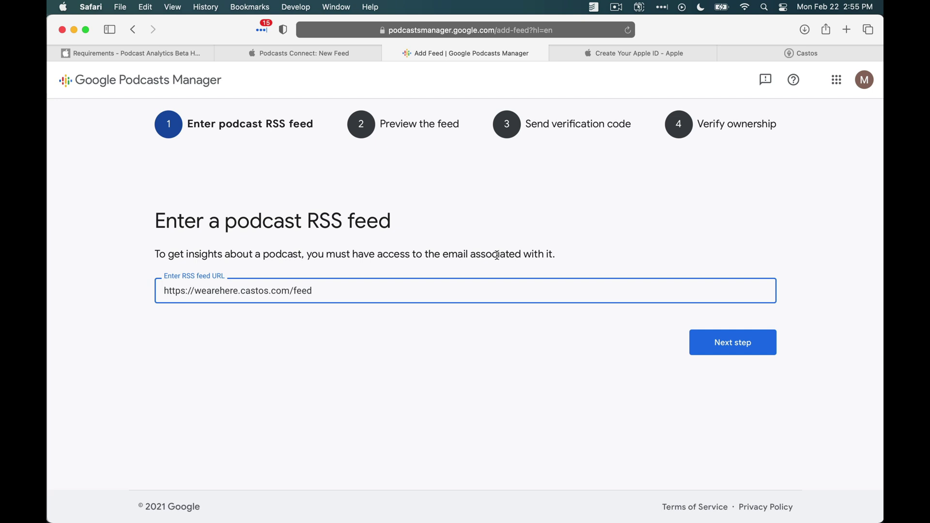
- Leave the Google feed URL in place and return to Apple Podcasts Connect's empty New Feed form
{"action": "left_click", "coordinate": [459, 102]}
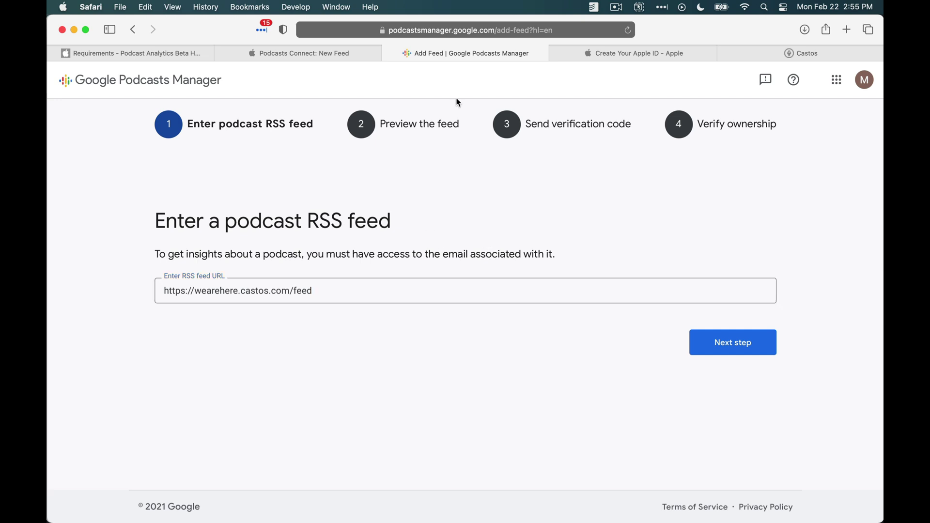
{"action": "left_click", "coordinate": [333, 54]}
{"action": "left_click", "coordinate": [425, 54]}
{"action": "left_click", "coordinate": [325, 56]}
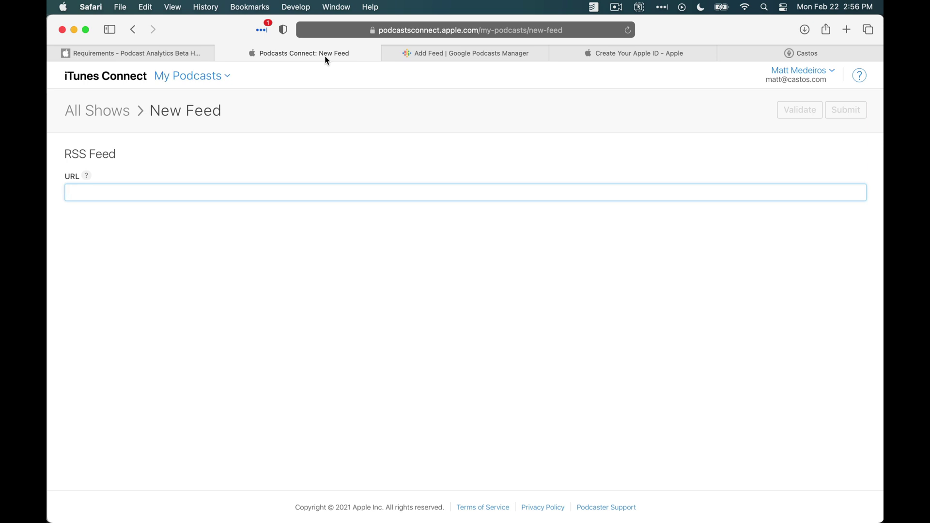
{"action": "left_click", "coordinate": [326, 156]}
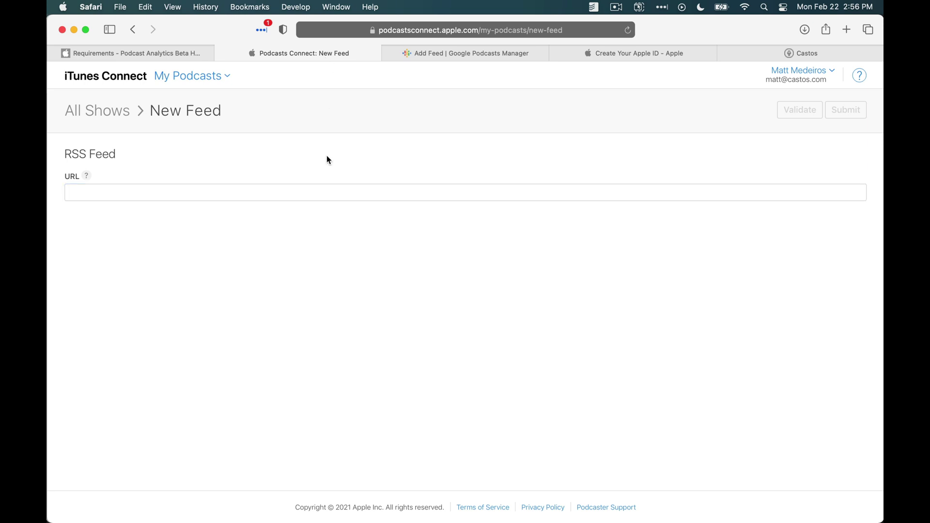
- Look over We Are Here's Castos episode list, then return to the Castos Podcasts list
{"action": "left_click", "coordinate": [737, 60]}
{"action": "scroll", "coordinate": [552, 140], "scroll_direction": "up", "scroll_amount": 5}
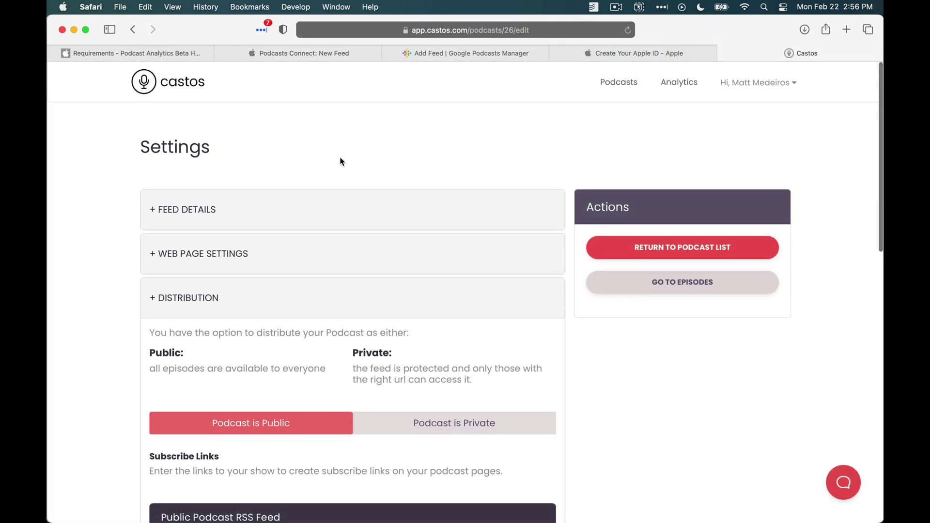
{"action": "left_click", "coordinate": [187, 91]}
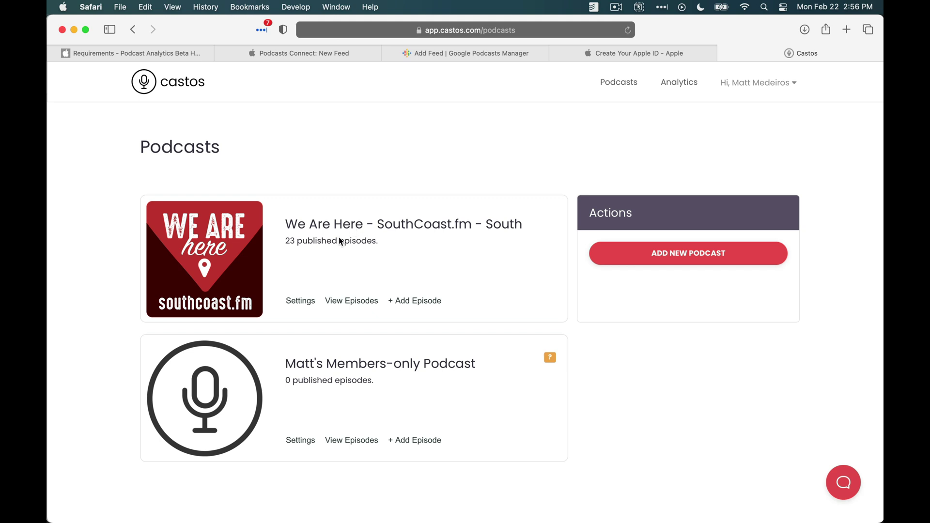
{"action": "left_click", "coordinate": [351, 300]}
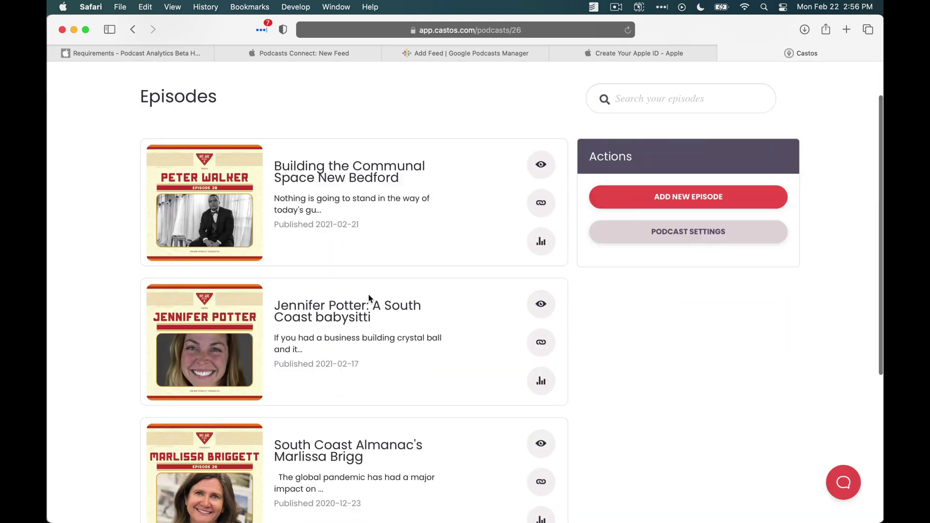
{"action": "scroll", "coordinate": [370, 298], "scroll_direction": "down", "scroll_amount": 5}
{"action": "scroll", "coordinate": [374, 321], "scroll_direction": "up", "scroll_amount": 6}
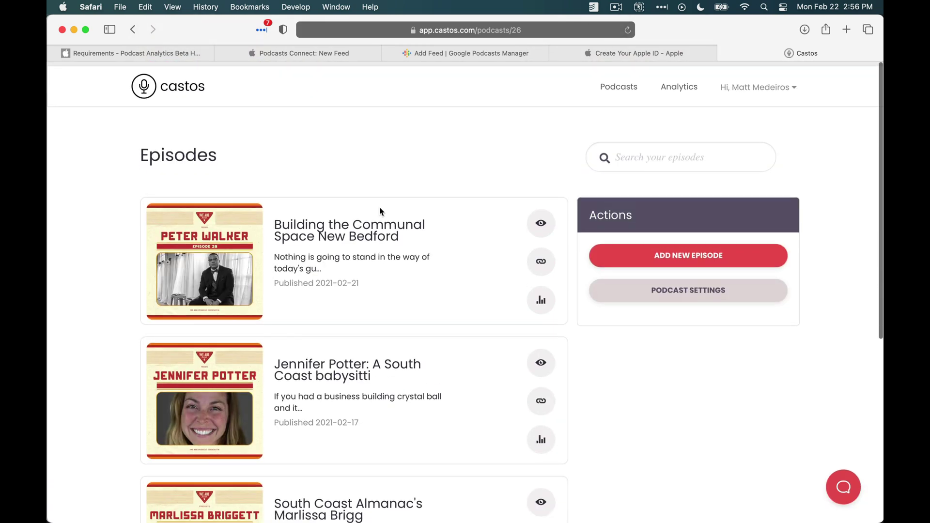
{"action": "left_click", "coordinate": [187, 91]}
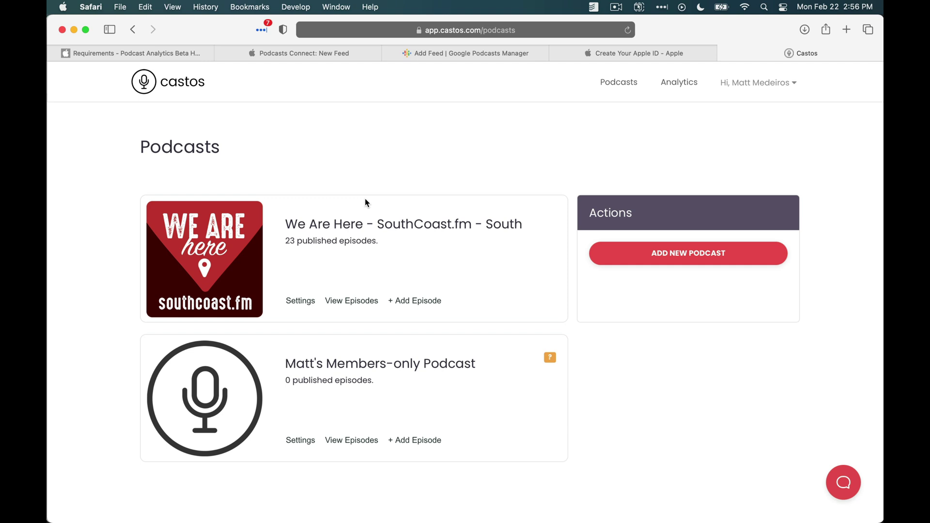
{"action": "left_click", "coordinate": [326, 55]}
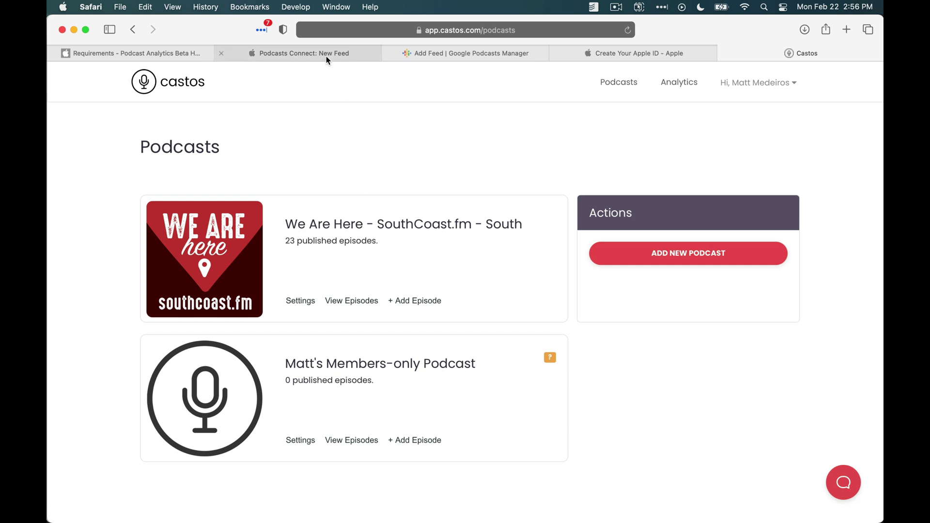
- Check the Castos feed URL in Google Podcasts Manager, then return to the Create Your Apple ID page
{"action": "left_click", "coordinate": [440, 55]}
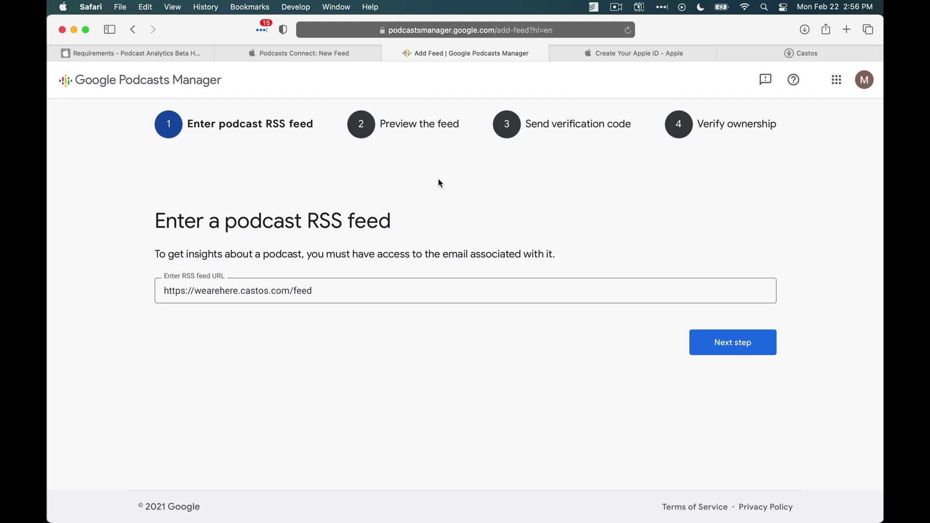
{"action": "left_click", "coordinate": [626, 55]}
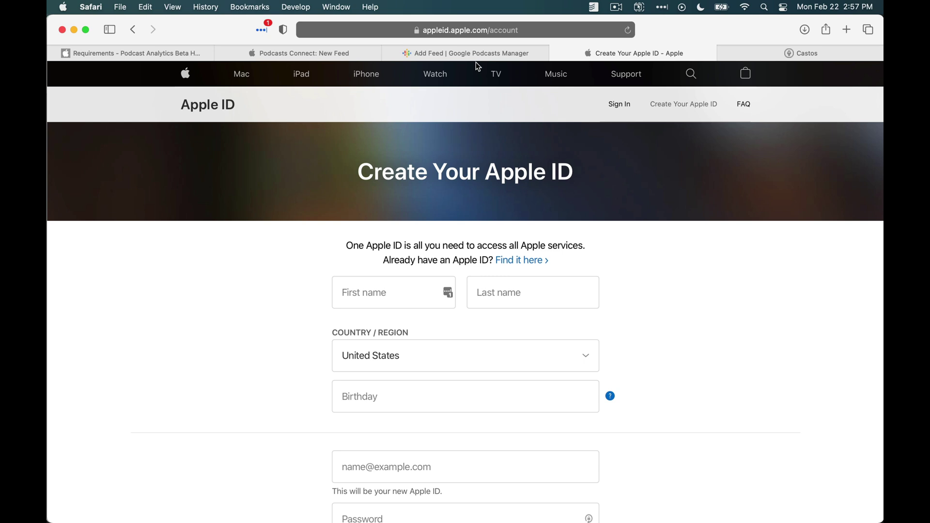
- Toggle between Google Podcasts Manager and Apple Podcasts Connect, ending on the empty RSS feed URL New Feed form
{"action": "left_click", "coordinate": [452, 56]}
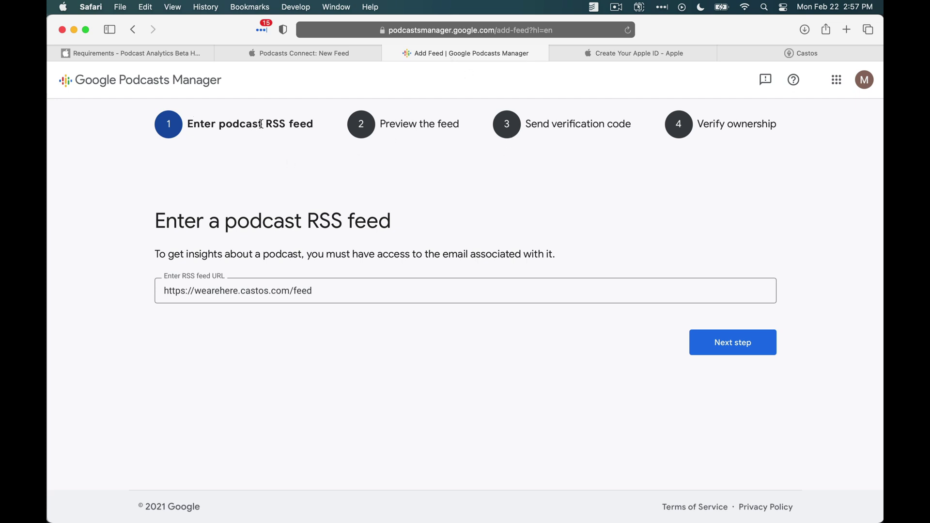
{"action": "left_click", "coordinate": [264, 58]}
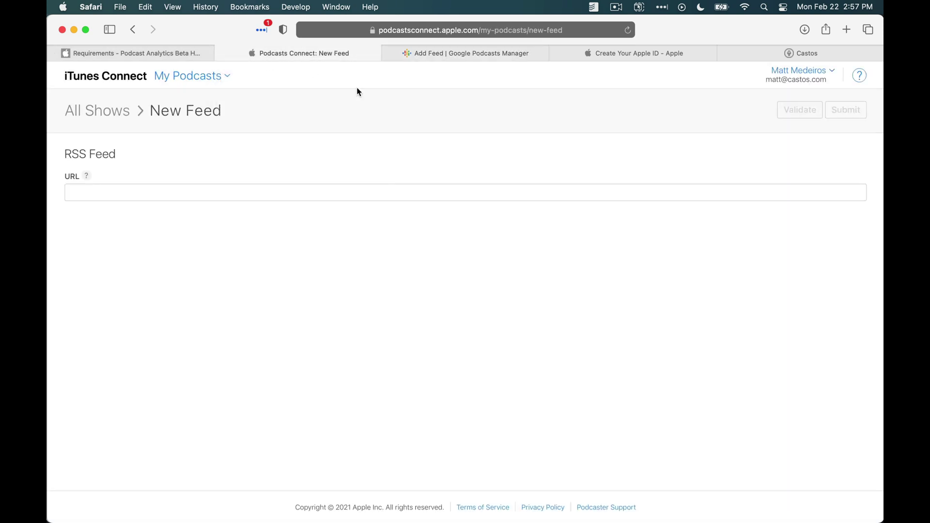
{"action": "left_click", "coordinate": [419, 61]}
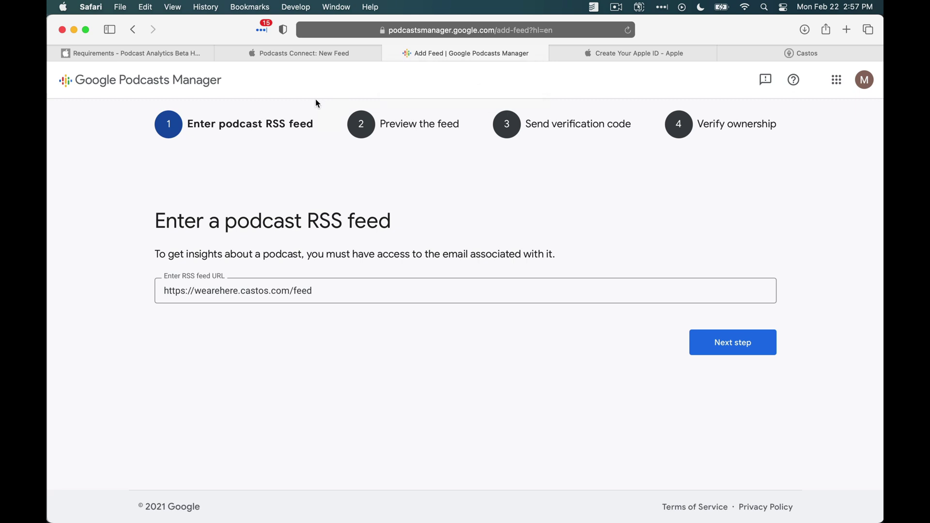
{"action": "left_click", "coordinate": [284, 54]}
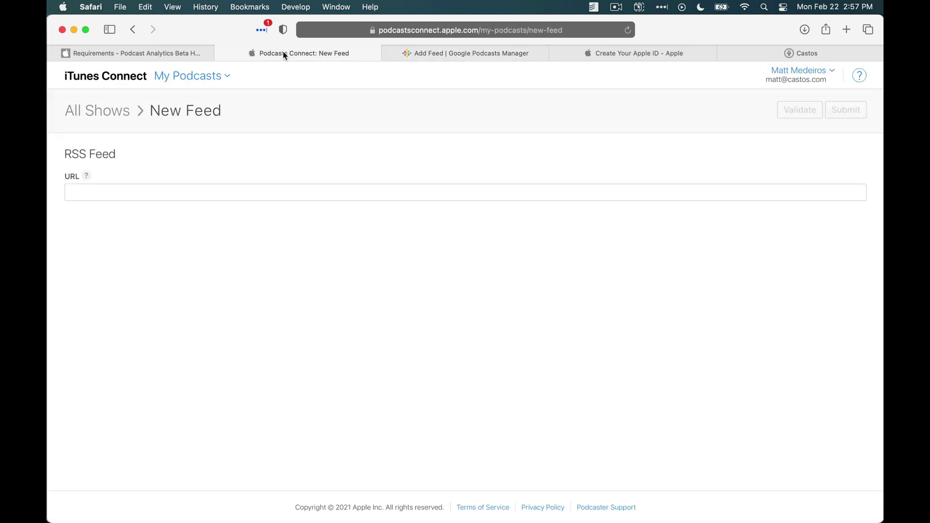